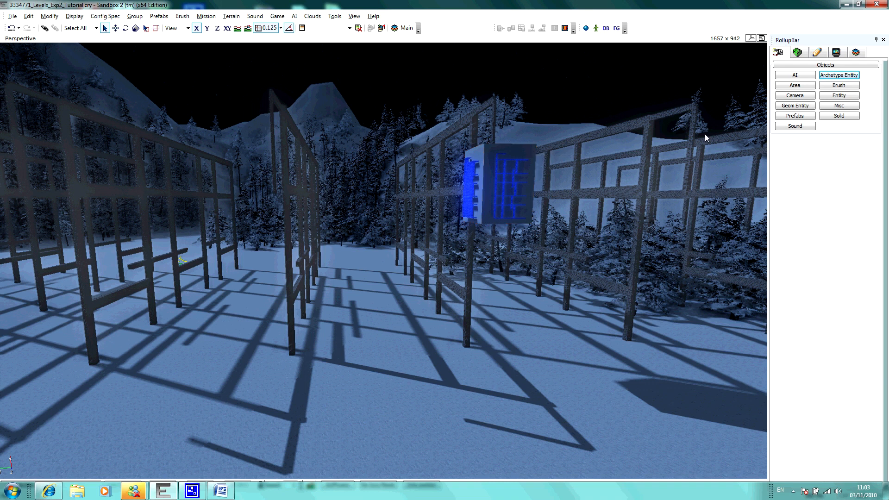
# Step: Place a ProximityTrigger entity from the Triggers group on the snow between the two middle frame rows
pyautogui.click(827, 99)
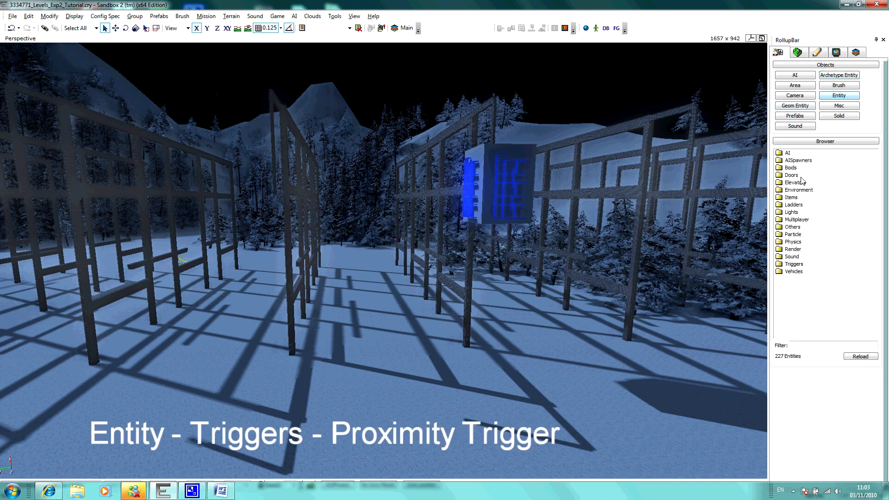
pyautogui.doubleClick(793, 264)
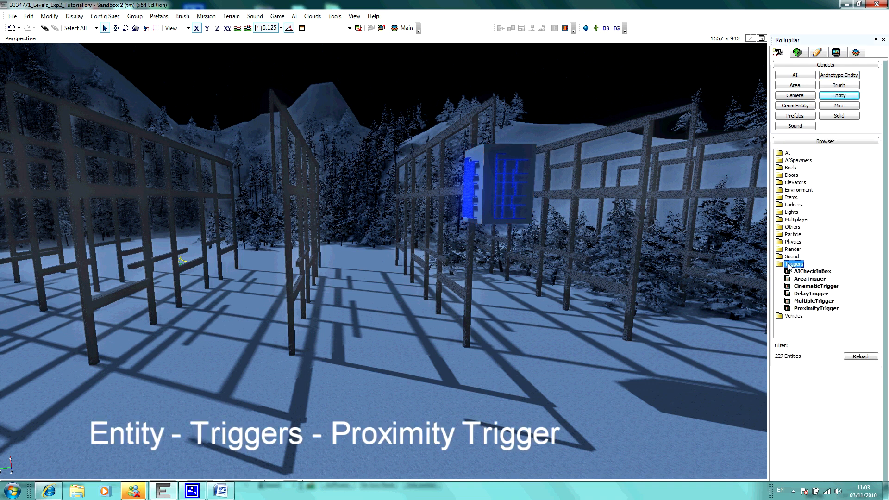
pyautogui.click(809, 309)
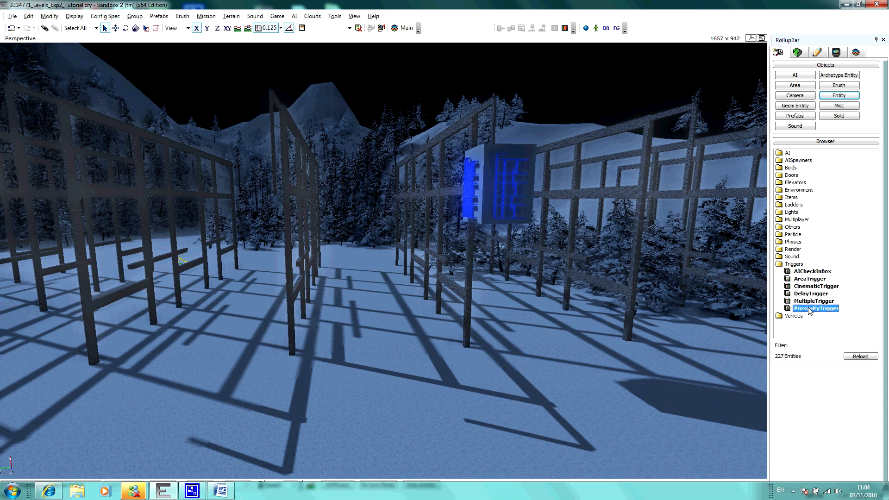
pyautogui.moveTo(809, 311); pyautogui.dragTo(356, 294)
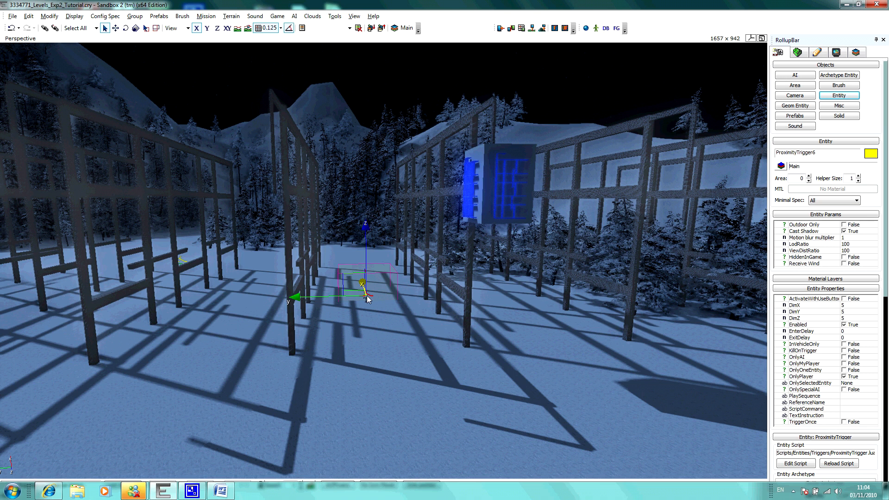
pyautogui.click(367, 299)
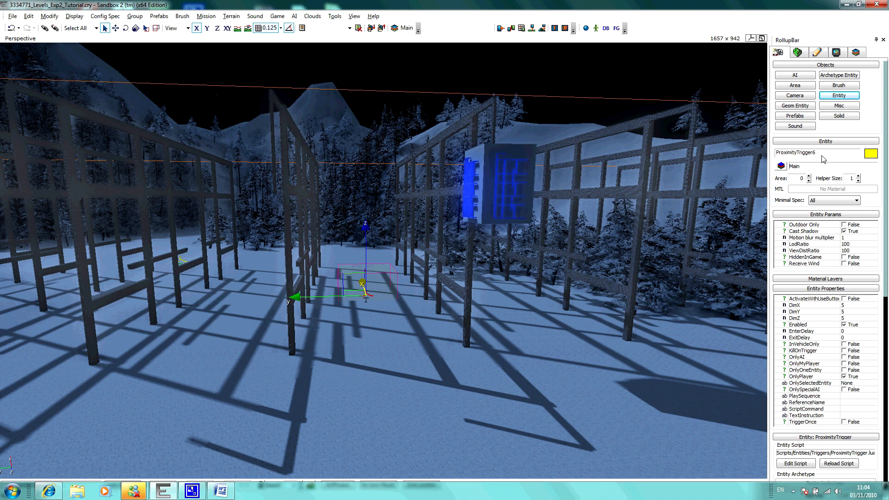
# Step: Rename the placed proximity trigger as LanternTrigger
pyautogui.moveTo(822, 157); pyautogui.dragTo(757, 160)
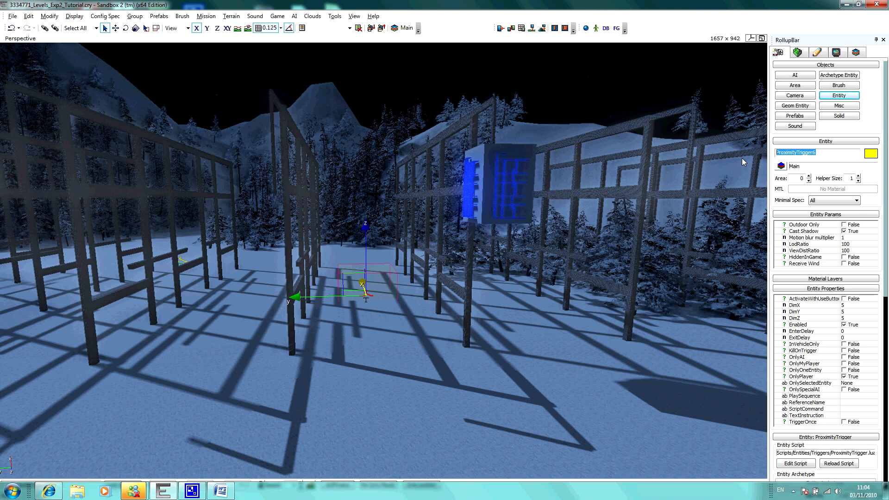
pyautogui.write(':')
pyautogui.write('Lanter')
pyautogui.write('nTrigger')
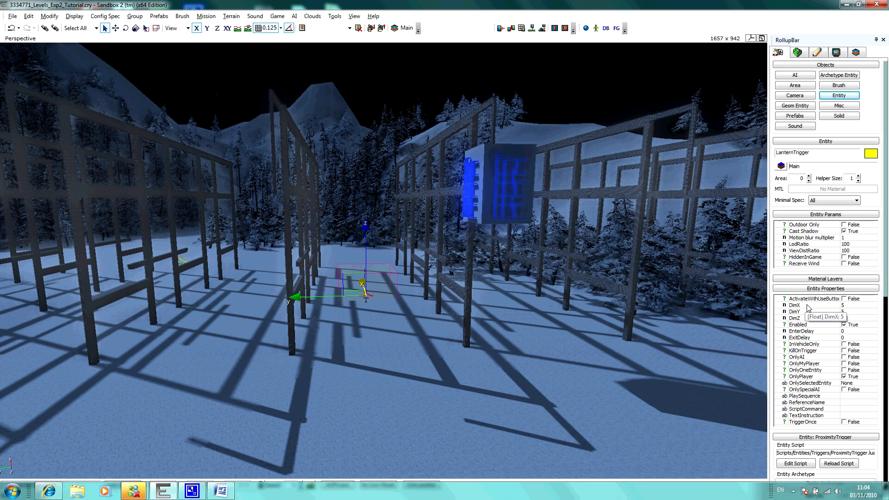
# Step: Set the LanternTrigger's DimX to 20 and DimY to 10
pyautogui.click(847, 305)
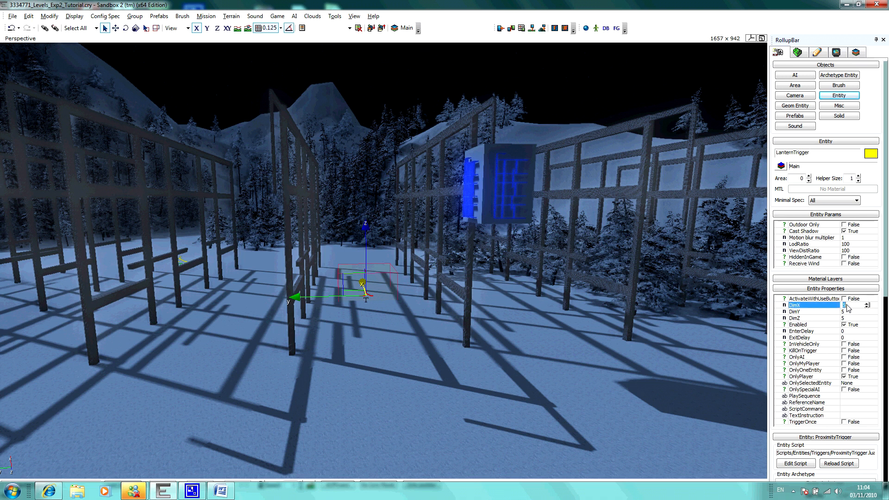
pyautogui.write('20')
pyautogui.click(848, 313)
pyautogui.write('10')
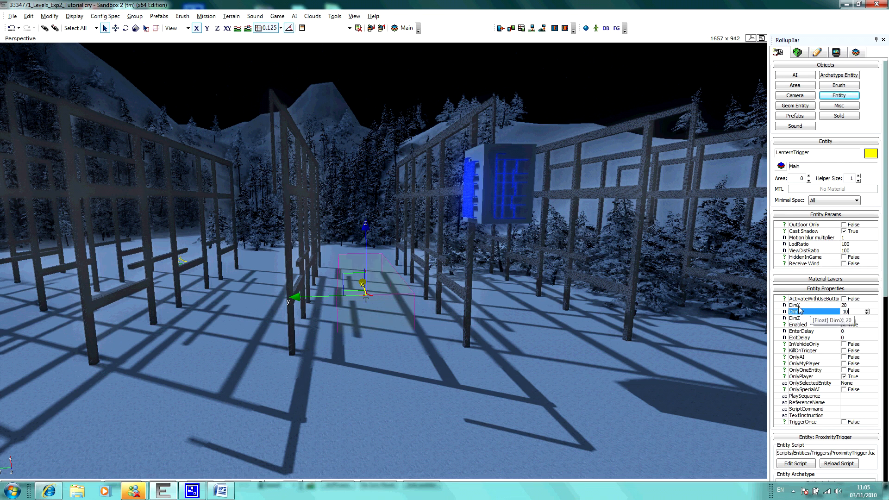
# Step: Adjust the LanternTrigger's position slightly so its box sits on the ground between the frame rows
pyautogui.click(116, 28)
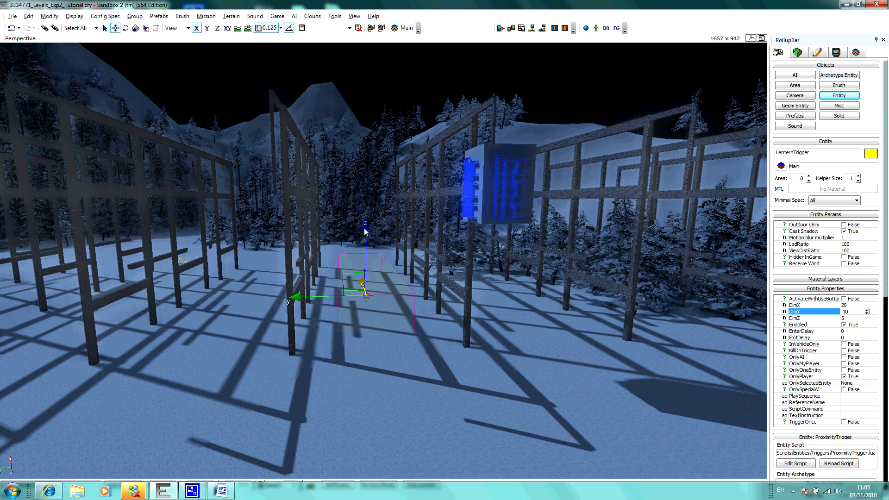
pyautogui.moveTo(365, 230); pyautogui.dragTo(367, 218)
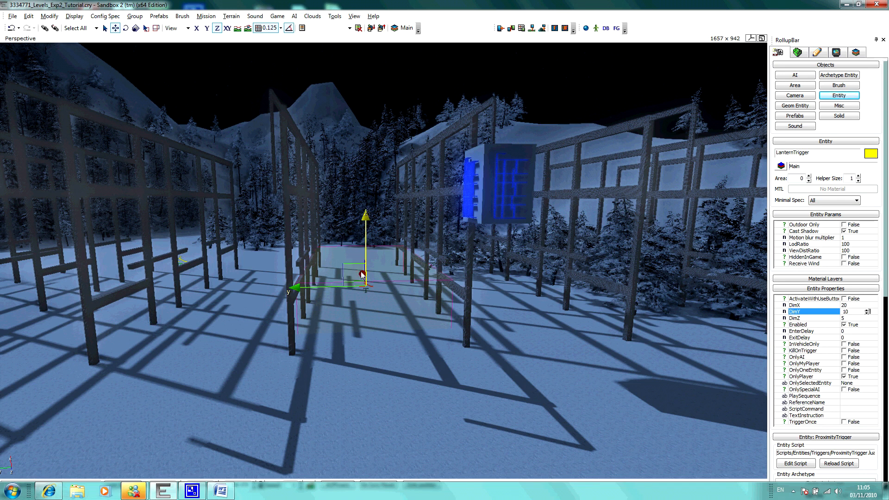
pyautogui.moveTo(362, 277); pyautogui.dragTo(363, 281)
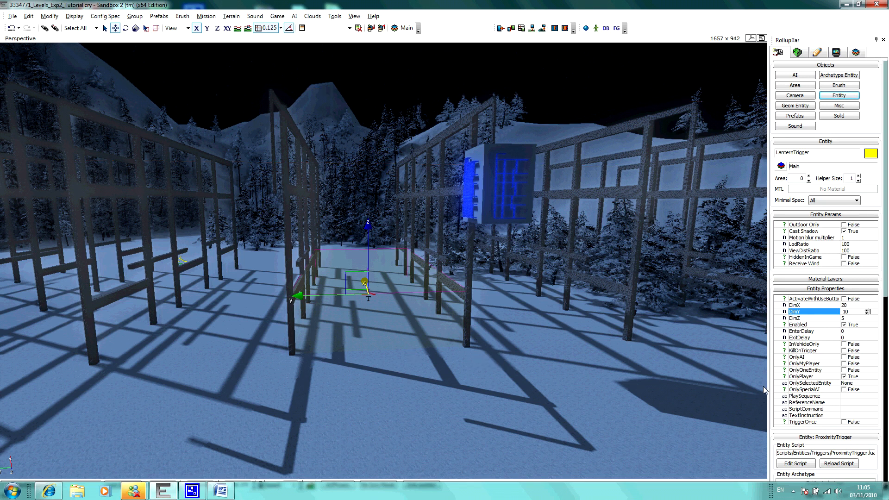
pyautogui.click(818, 377)
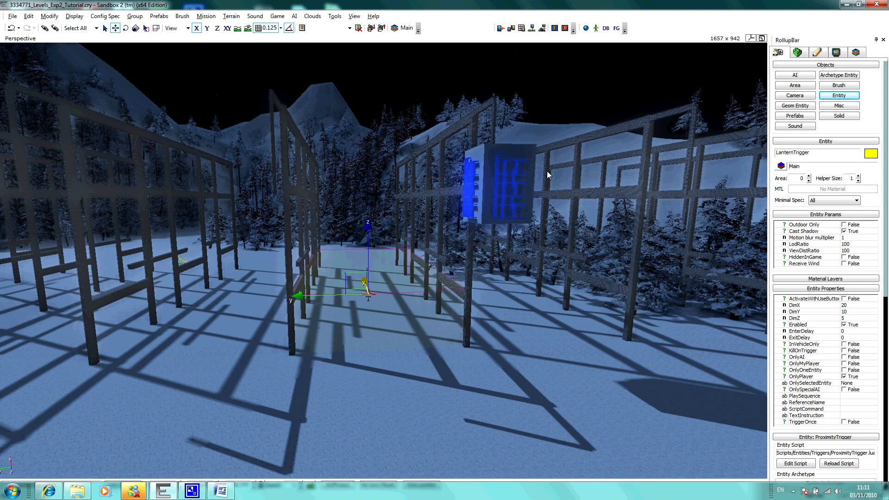
# Step: Create a flow graph for the LanternShade1 entity in a new group named LanternGlow
pyautogui.click(532, 151)
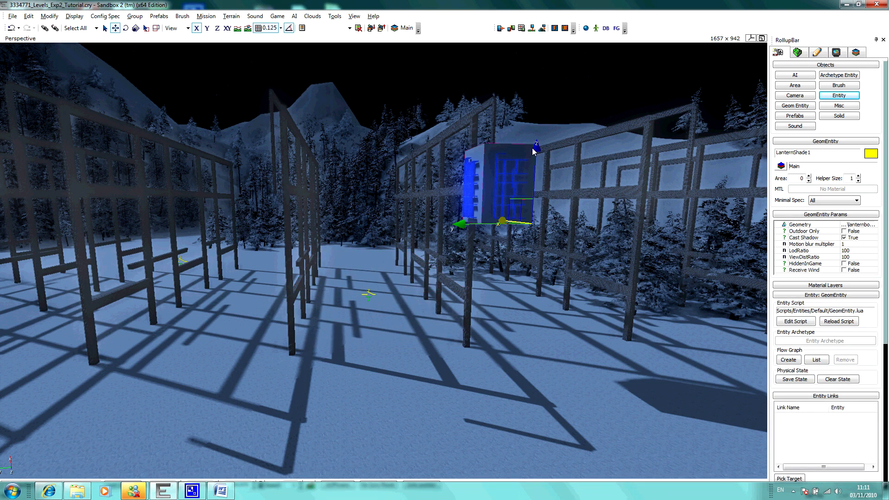
pyautogui.click(789, 360)
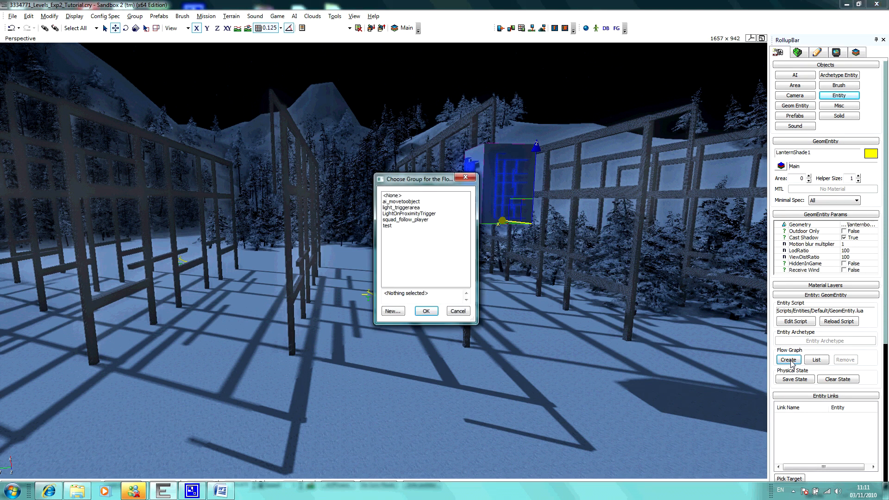
pyautogui.click(393, 310)
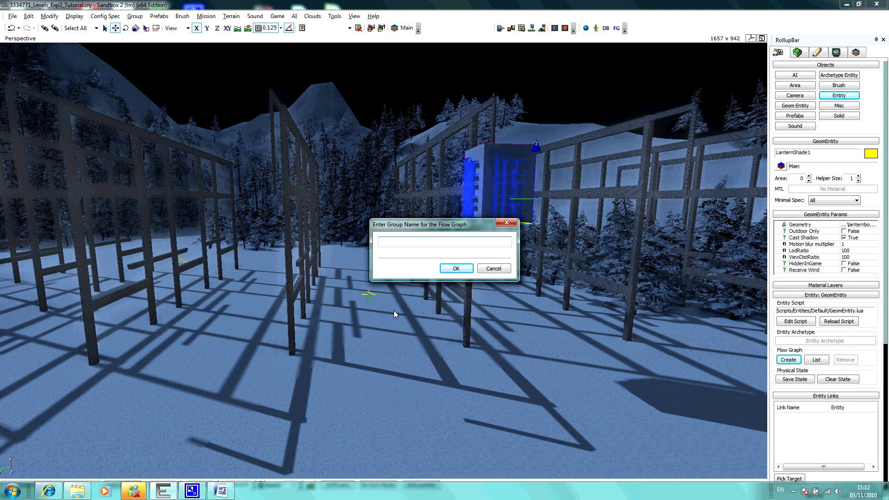
pyautogui.write('LanternGlow')
pyautogui.press('Return')
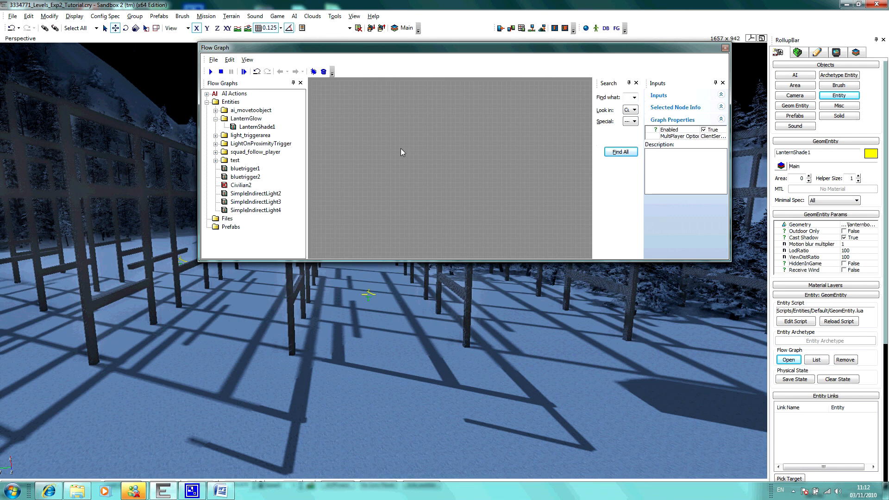
# Step: Add a Misc Start node near the upper edge of the empty flow graph
pyautogui.rightClick(319, 107)
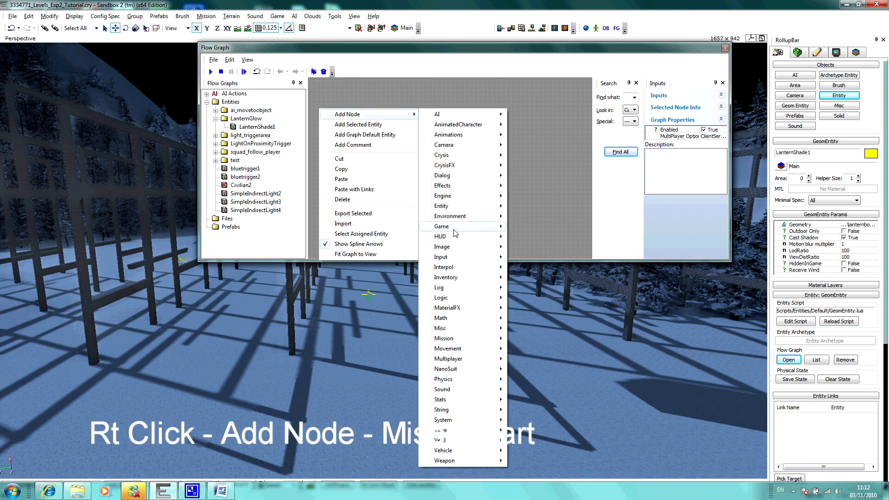
pyautogui.moveTo(456, 327)
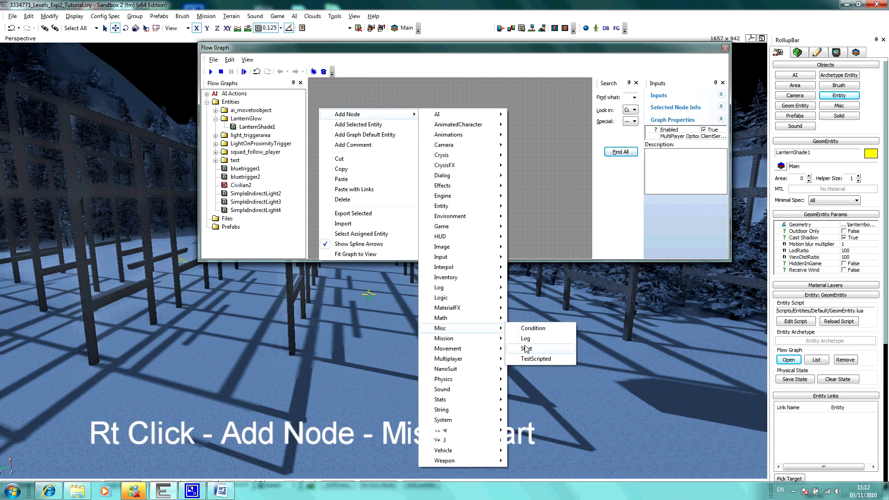
pyautogui.click(526, 348)
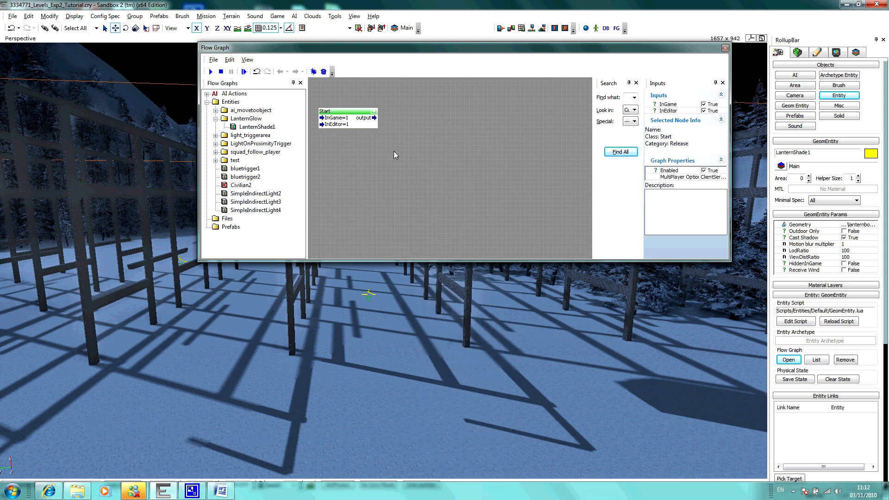
# Step: Add the LanternTrigger entity from the level as a node beside the Start node
pyautogui.click(369, 295)
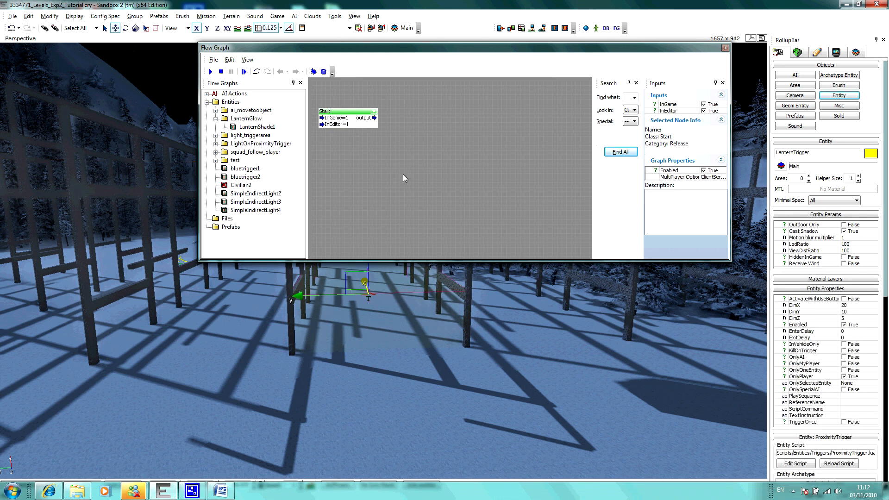
pyautogui.rightClick(404, 114)
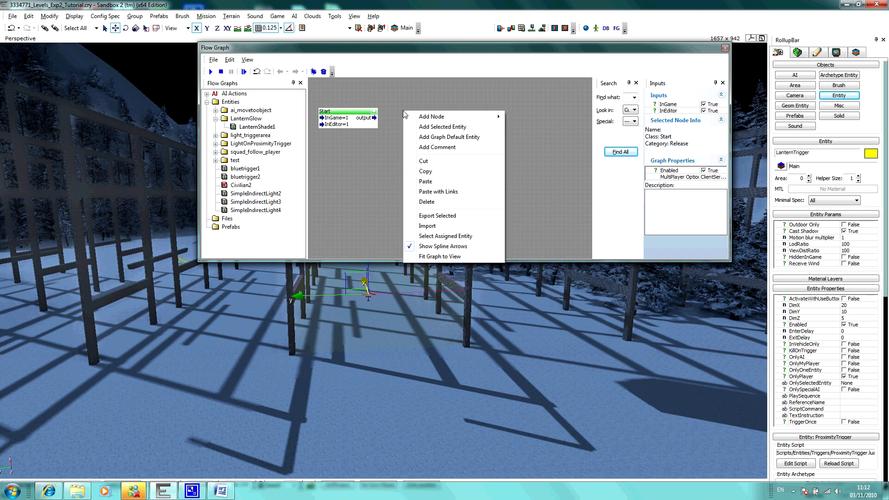
pyautogui.click(426, 128)
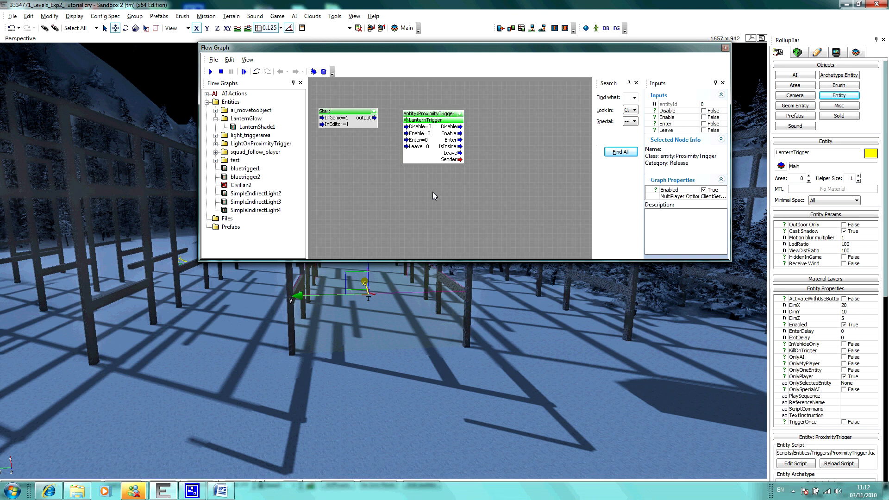
# Step: Add an Entity MaterialParam node beside the LanternTrigger node
pyautogui.rightClick(487, 115)
pyautogui.moveTo(509, 124)
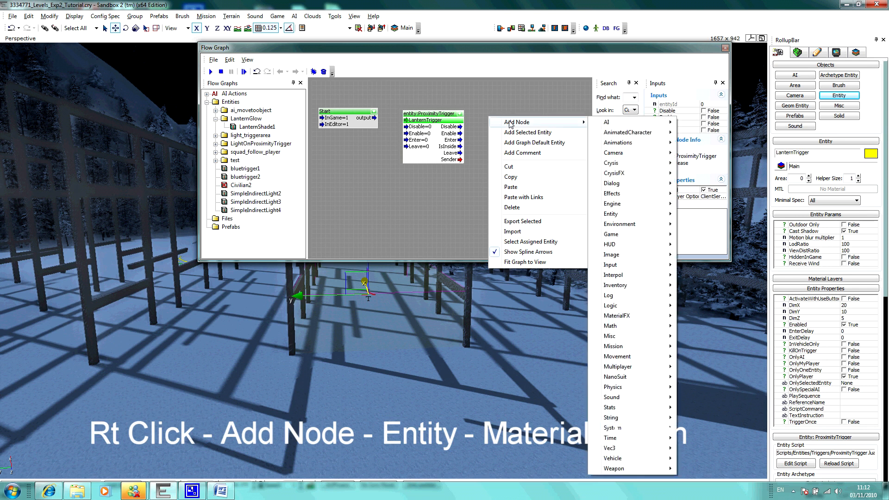
pyautogui.moveTo(606, 216)
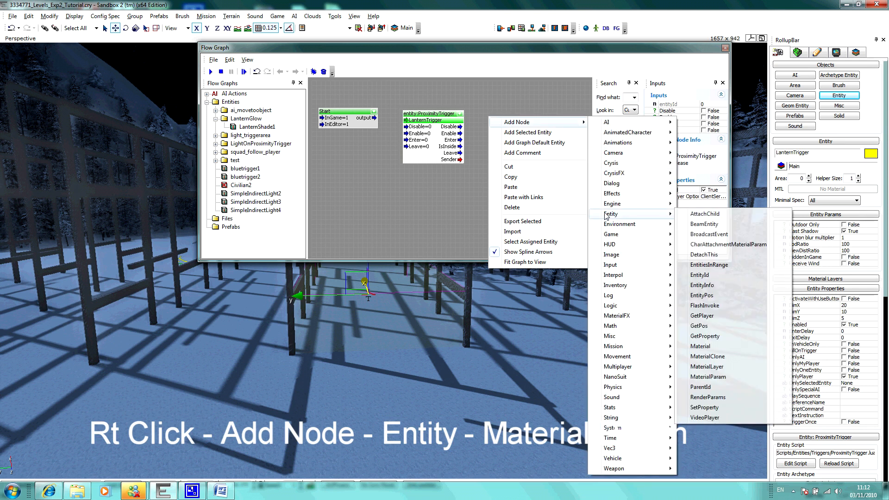
pyautogui.click(703, 377)
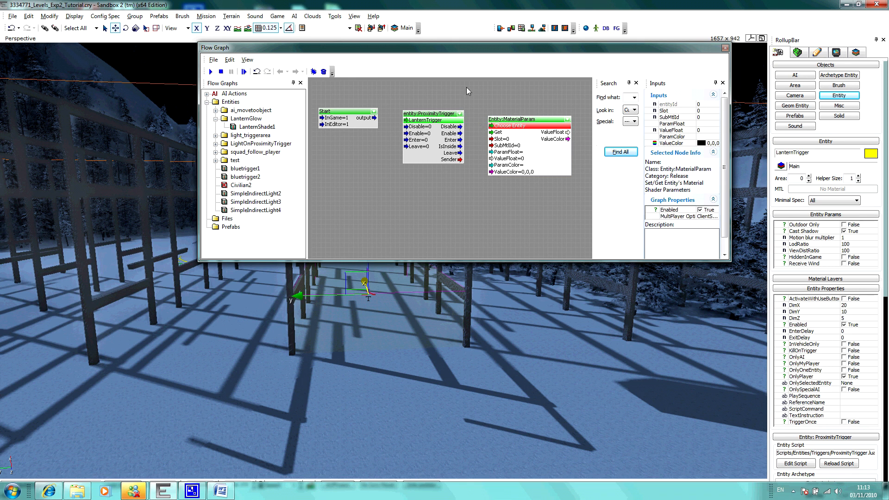
# Step: Move the Flow Graph window clear of the lantern and assign the LanternShade1 entity to the MaterialParam node
pyautogui.moveTo(443, 49); pyautogui.dragTo(287, 133)
pyautogui.moveTo(415, 133); pyautogui.dragTo(393, 207)
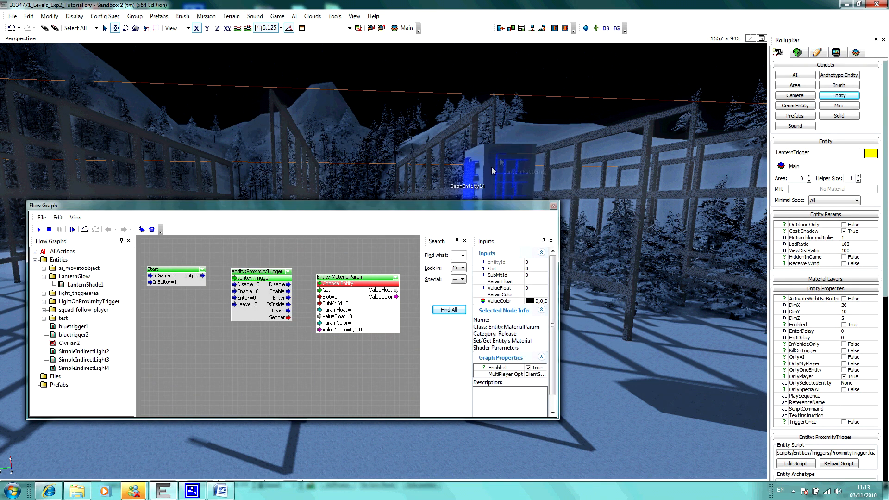
pyautogui.click(517, 148)
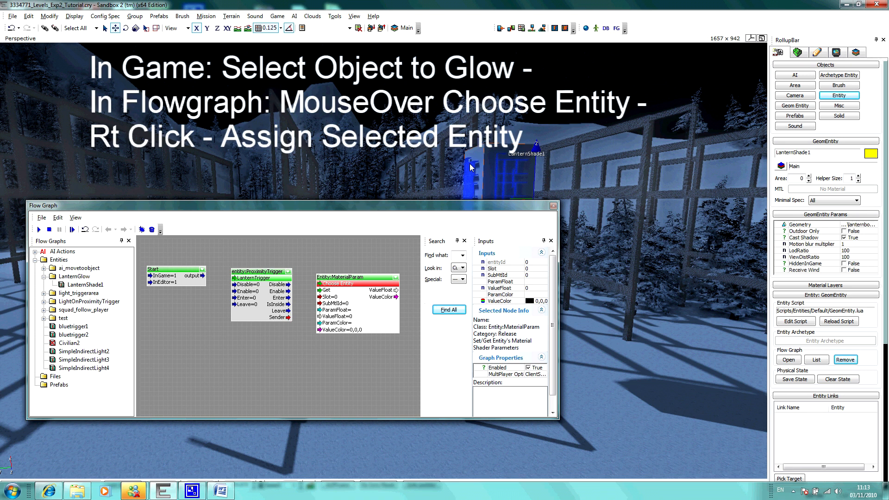
pyautogui.rightClick(376, 286)
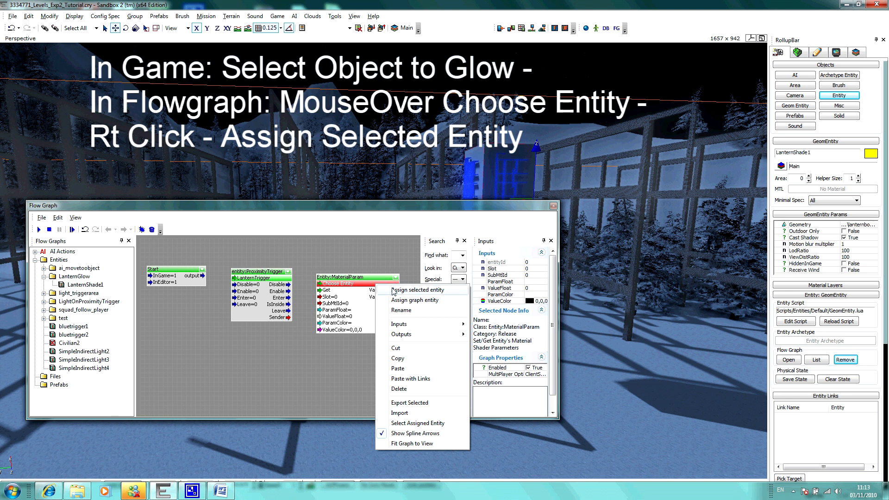
pyautogui.click(394, 291)
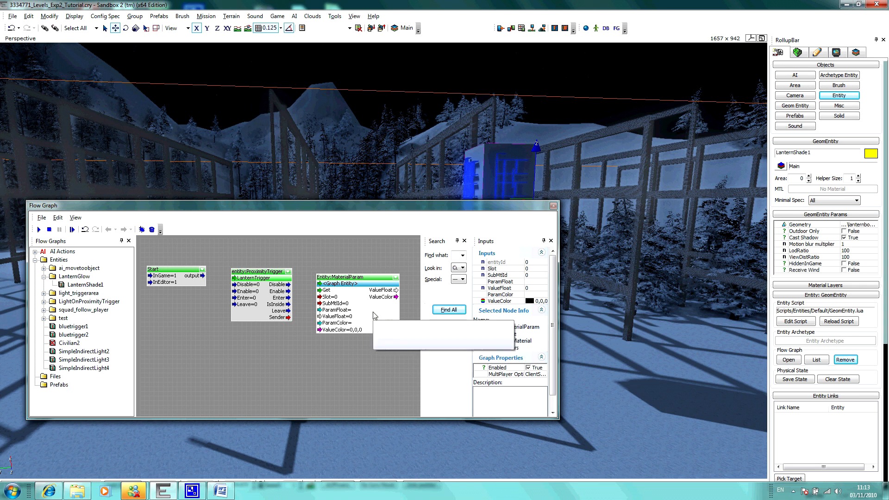
# Step: Duplicate the MaterialParam node and place the copy below the LanternTrigger node
pyautogui.moveTo(373, 312); pyautogui.dragTo(372, 314)
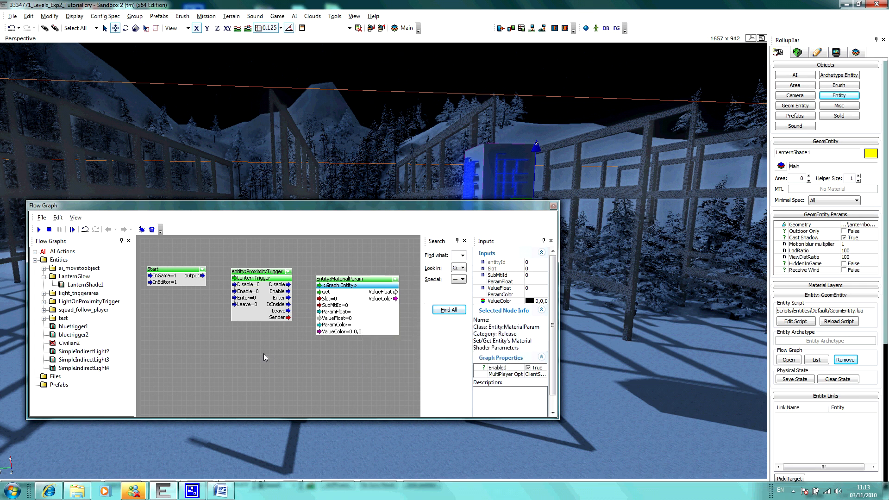
pyautogui.hotkey('ctrl', 'v')
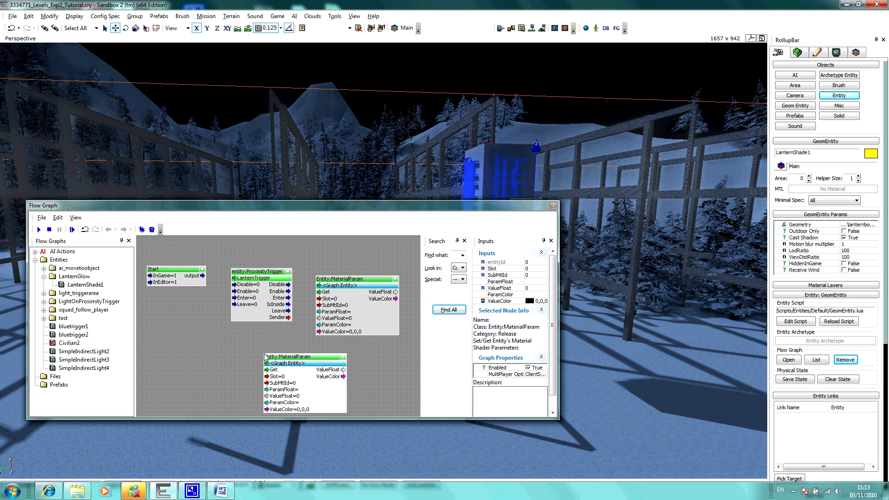
pyautogui.moveTo(330, 387); pyautogui.dragTo(295, 377)
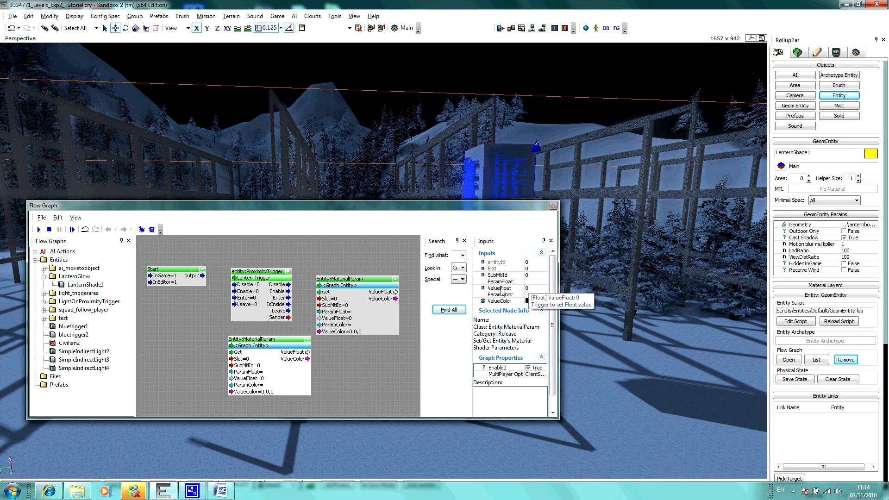
# Step: Set the copied MaterialParam node's ParamFloat to glow and link the Start node's output to its Get input
pyautogui.click(530, 282)
pyautogui.write('glow')
pyautogui.press('Return')
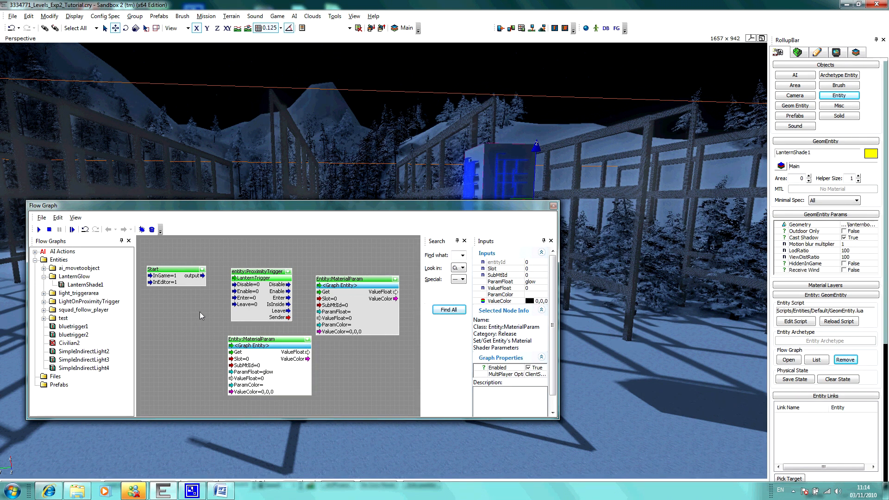
pyautogui.click(202, 276)
pyautogui.moveTo(209, 277); pyautogui.dragTo(230, 352)
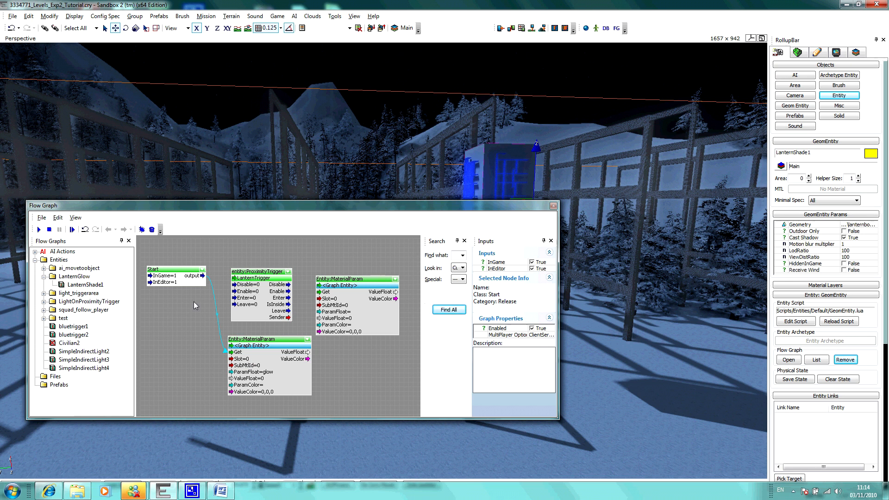
# Step: Link Start's output to LanternTrigger's Enable, and link the trigger's Enter and IsInside outputs to the Get and ValueFloat inputs of the MaterialParam node beside it
pyautogui.moveTo(204, 276); pyautogui.dragTo(245, 293)
pyautogui.click(296, 298)
pyautogui.moveTo(297, 300); pyautogui.dragTo(321, 292)
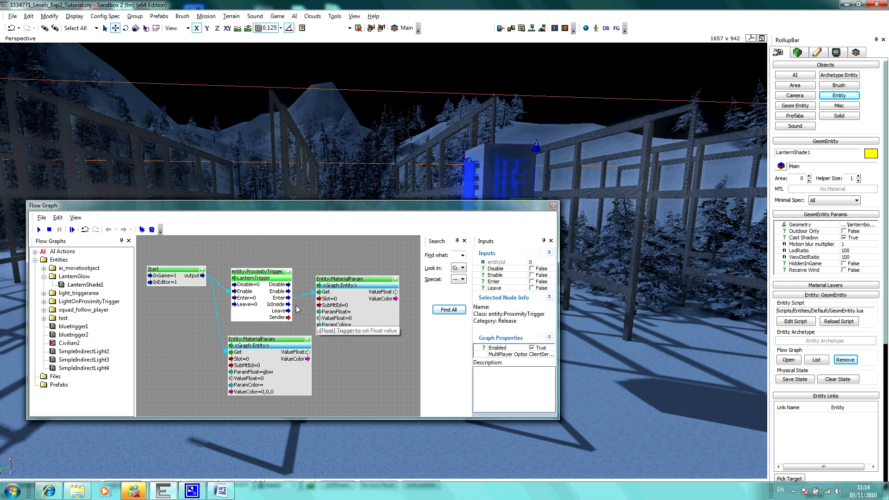
pyautogui.moveTo(297, 306); pyautogui.dragTo(325, 323)
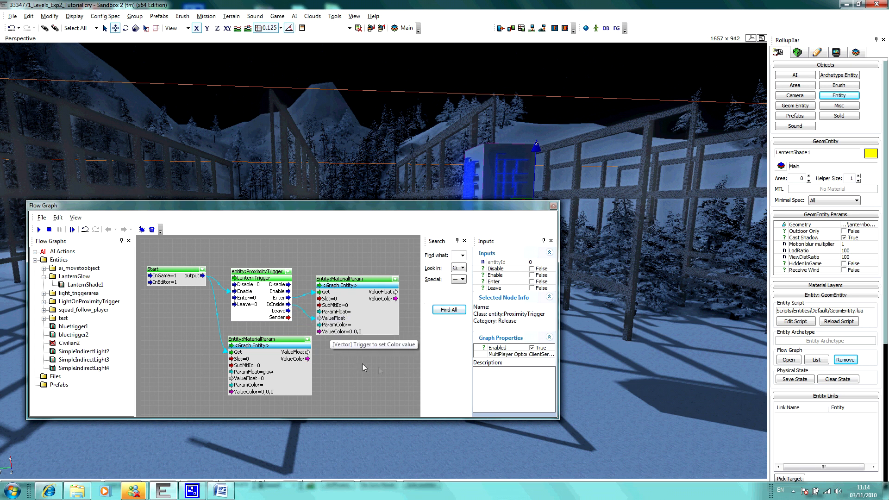
# Step: Set the MaterialParam node beside LanternTrigger to ParamFloat glow and ValueFloat 10, and close the Flow Graph window
pyautogui.click(377, 319)
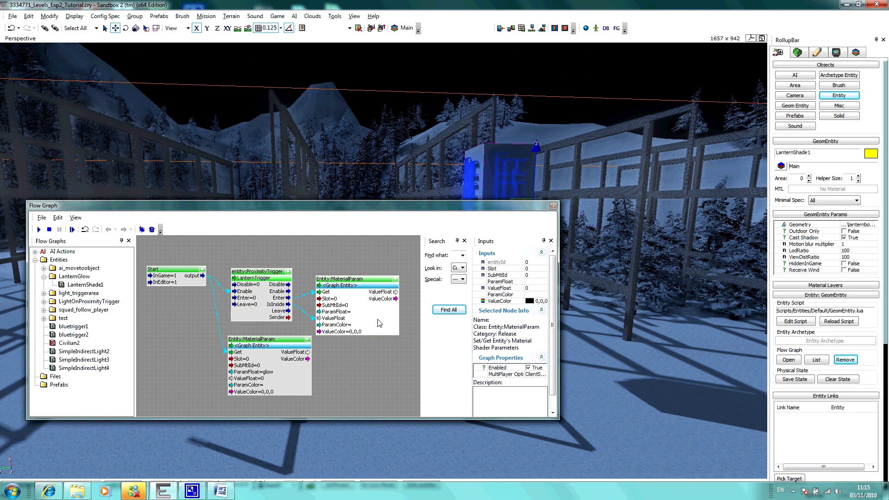
pyautogui.click(533, 282)
pyautogui.press('Return')
pyautogui.click(530, 288)
pyautogui.write('1')
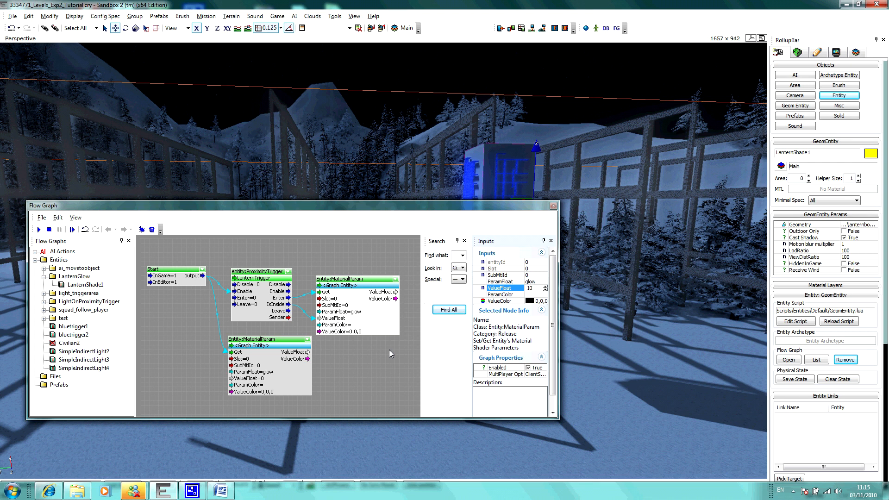
pyautogui.press('Return')
pyautogui.click(553, 206)
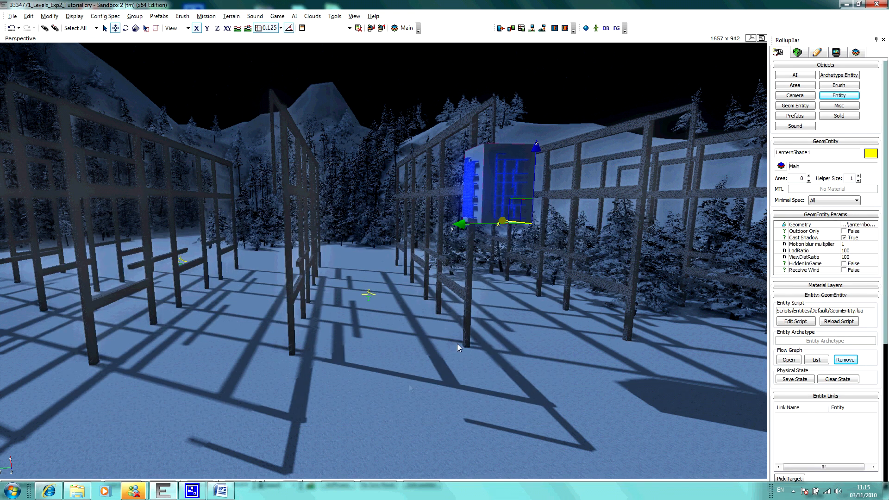
# Step: Play the level and walk the character in and out of the trigger area to test the lantern's glow
pyautogui.hotkey('ctrl', 'g')
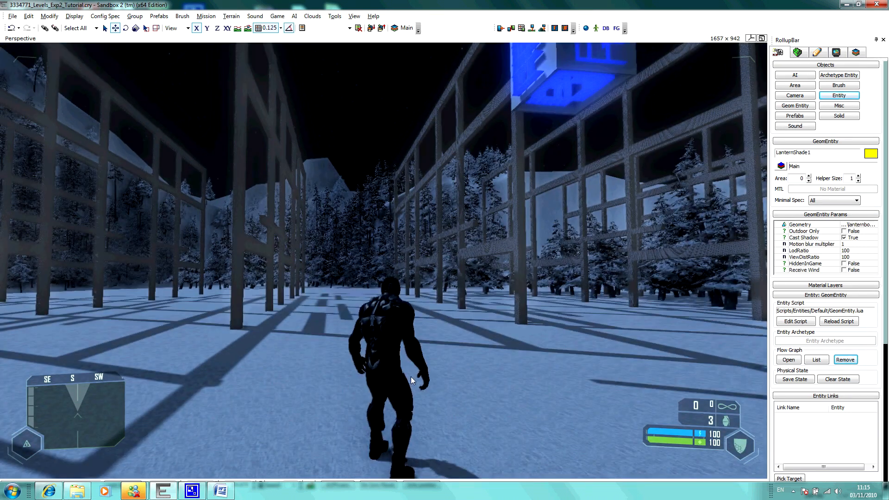
pyautogui.press('w')
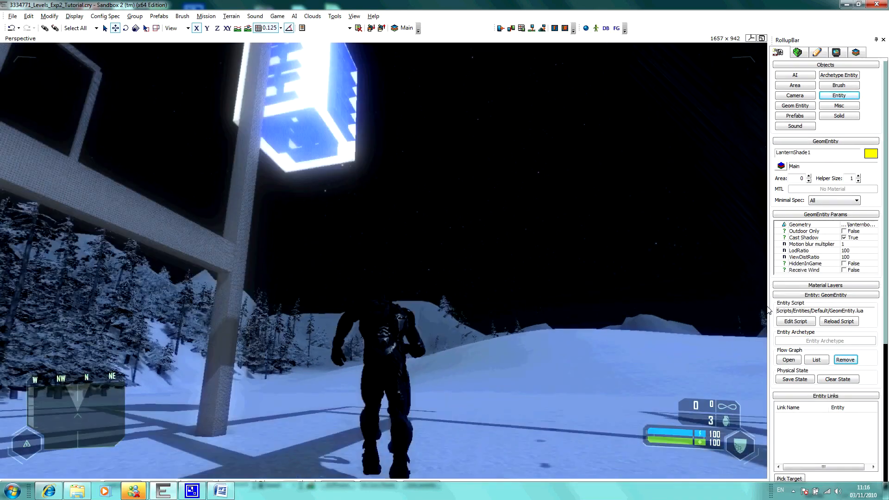
pyautogui.press('w')
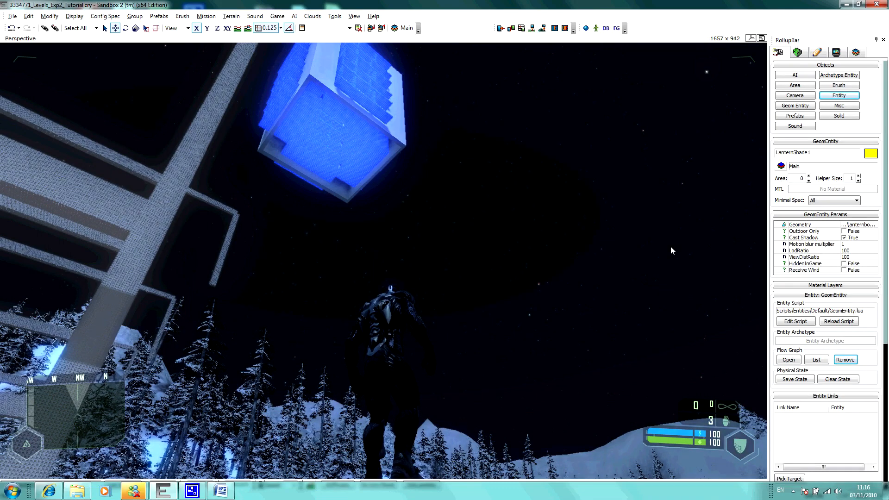
pyautogui.press('s')
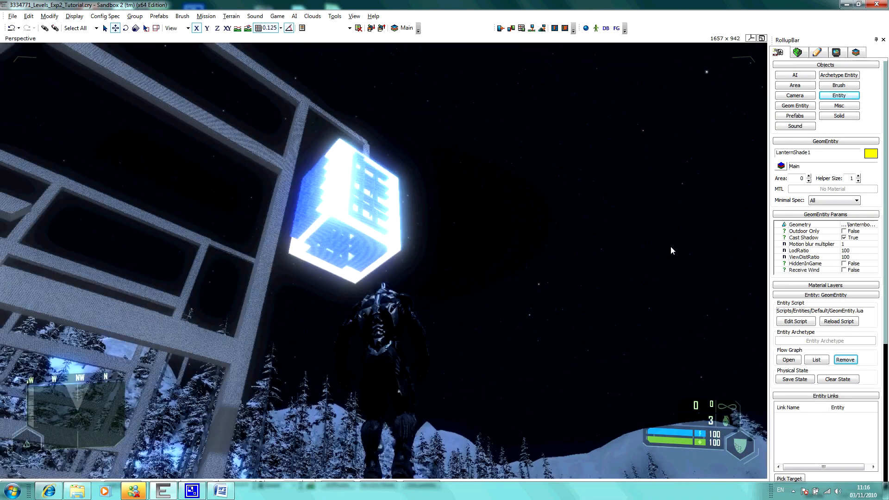
pyautogui.press('w')
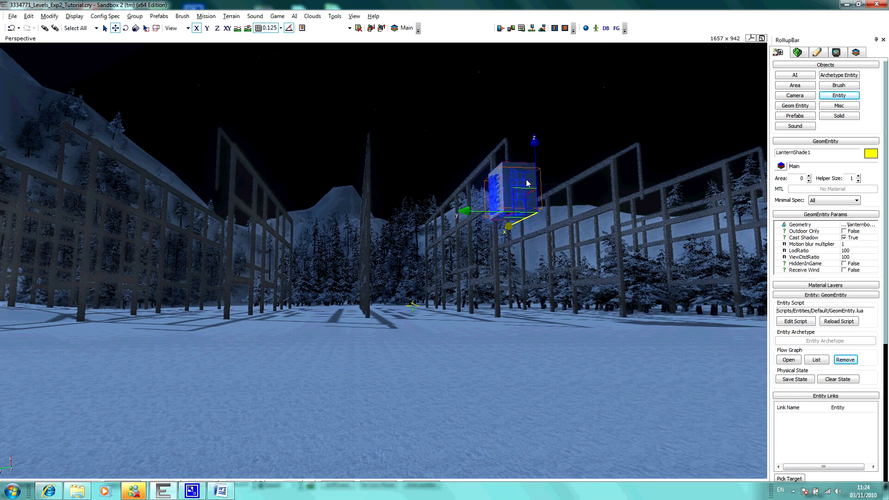
# Step: Select the complete lantern and make three copies along the Y axis, hanging one on each of the other frame posts, and clear the selection
pyautogui.keyDown('ctrl'); pyautogui.click(522, 182); pyautogui.keyUp('ctrl')
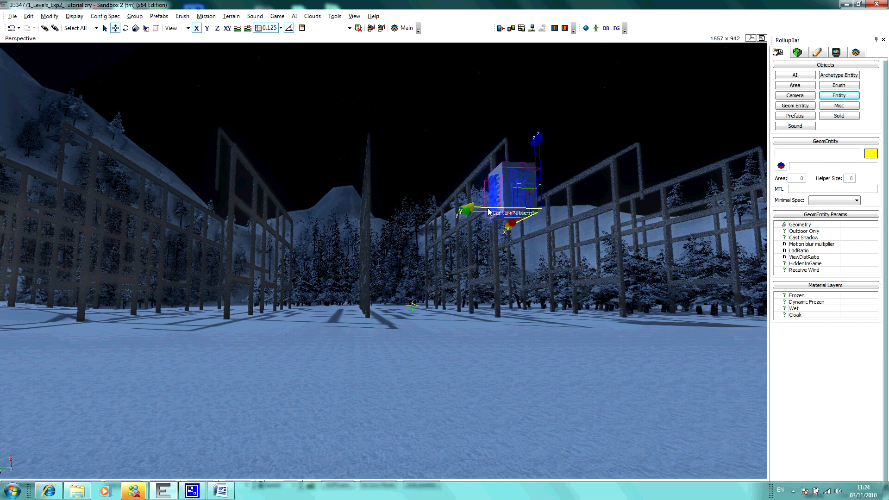
pyautogui.press('2')
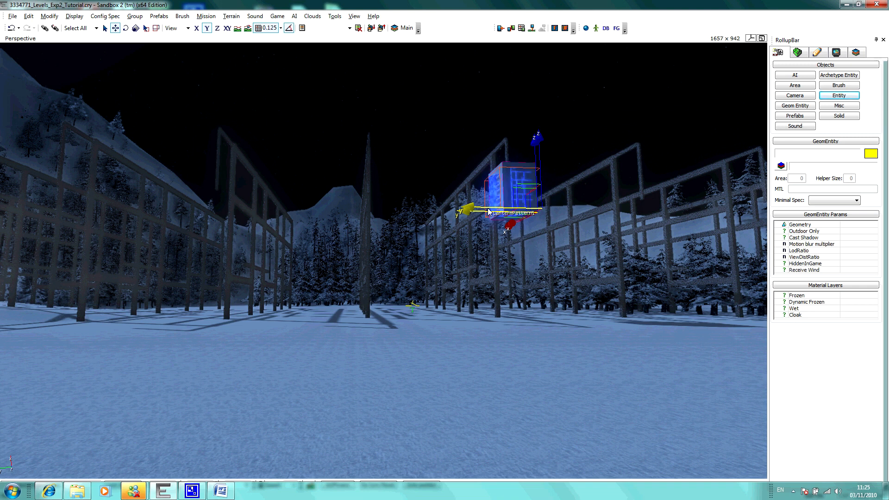
pyautogui.keyDown('shift'); pyautogui.moveTo(488, 211); pyautogui.dragTo(384, 207); pyautogui.keyUp('shift')
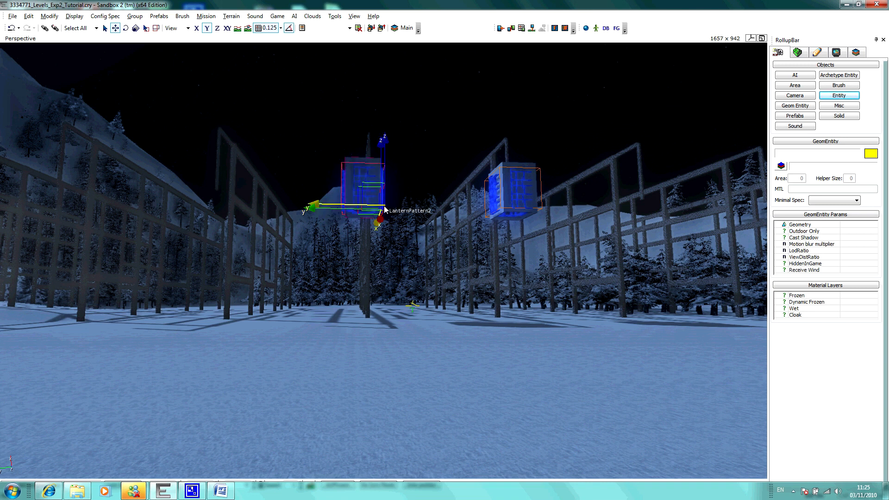
pyautogui.keyDown('shift'); pyautogui.moveTo(385, 210); pyautogui.dragTo(228, 202); pyautogui.keyUp('shift')
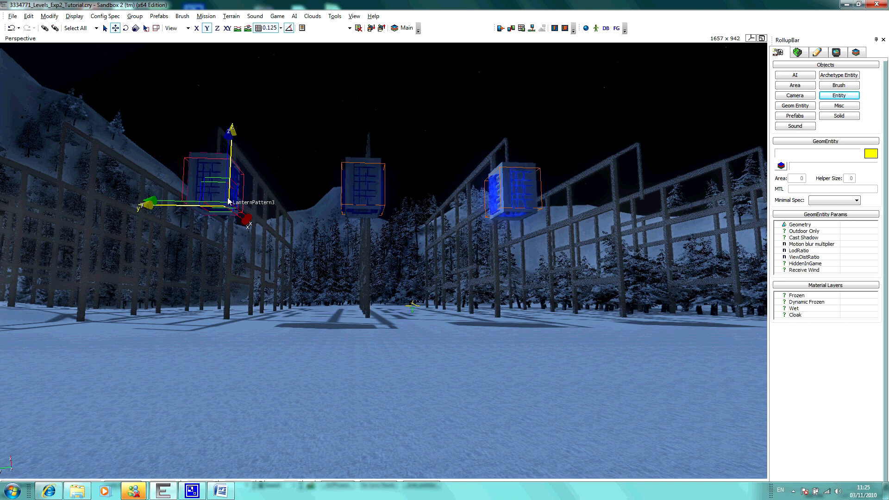
pyautogui.keyDown('shift'); pyautogui.moveTo(228, 201); pyautogui.dragTo(670, 212); pyautogui.keyUp('shift')
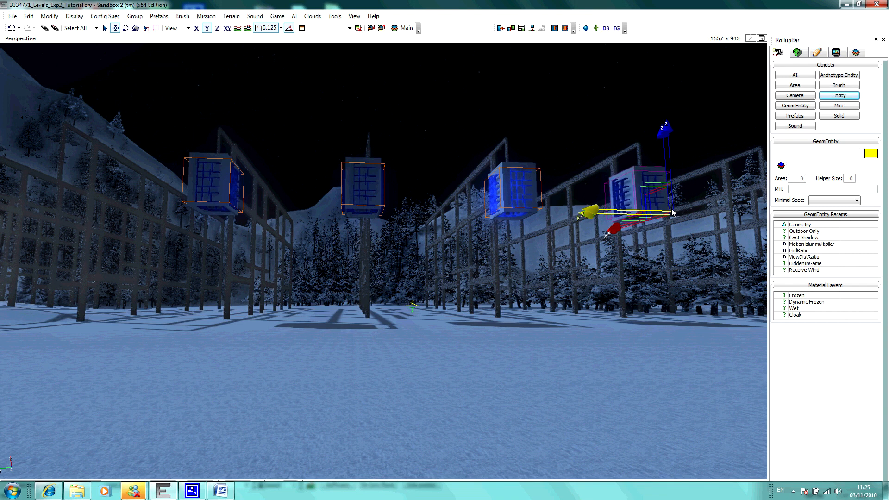
pyautogui.click(370, 373)
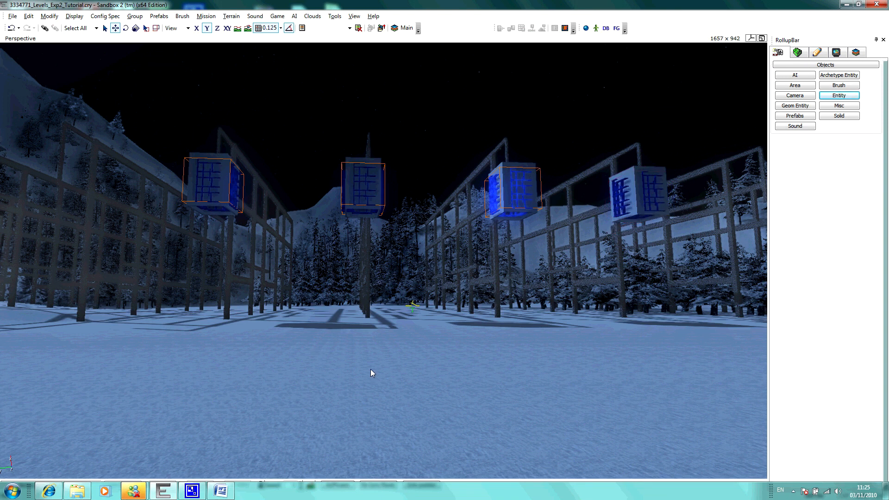
# Step: Play the level and move the character beneath and away from the four lanterns to check how each one glows
pyautogui.hotkey('ctrl', 'g')
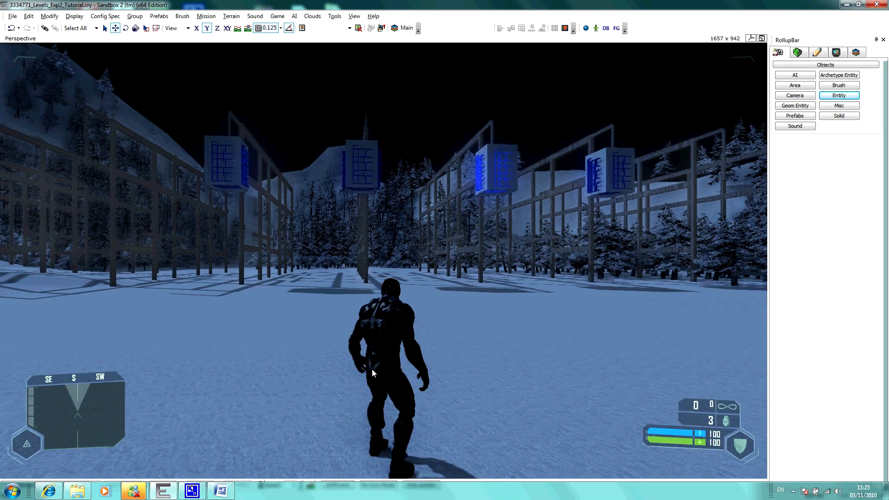
pyautogui.press('w')
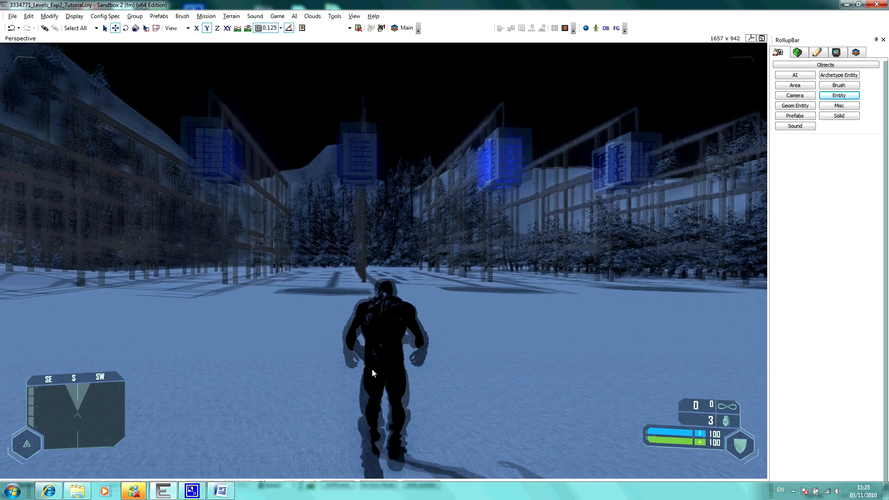
pyautogui.press('w')
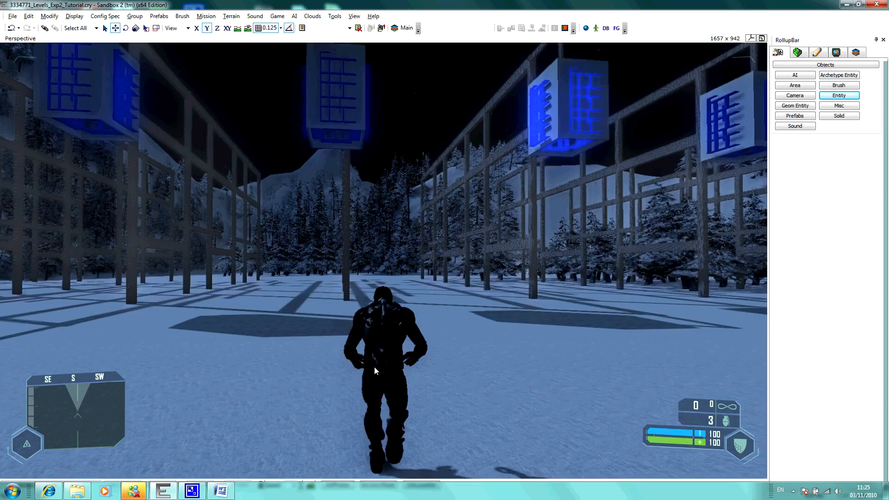
pyautogui.press('w')
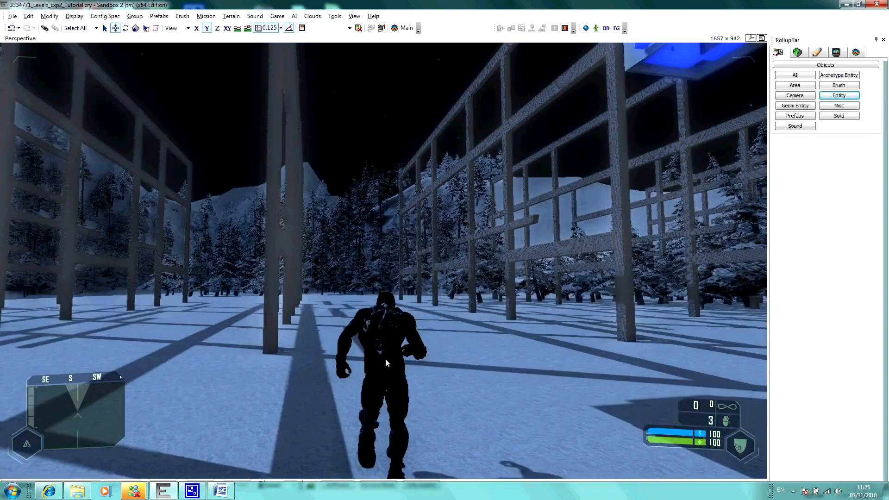
pyautogui.press('w')
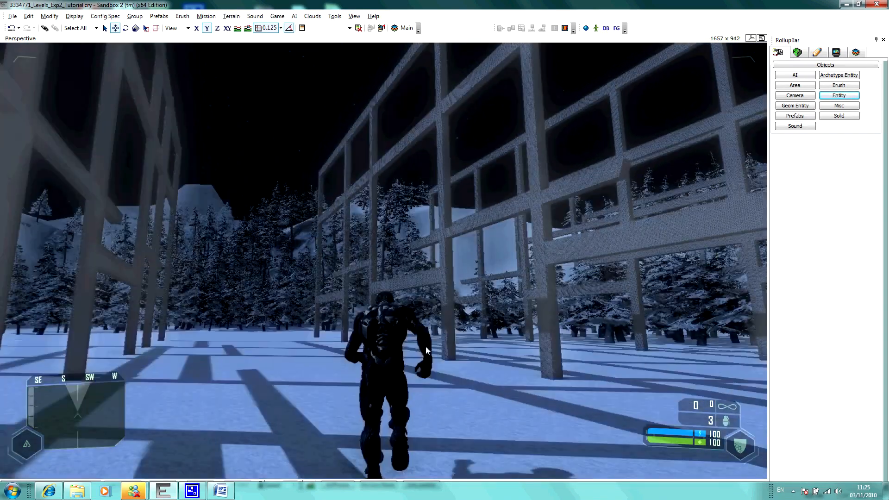
pyautogui.press('w')
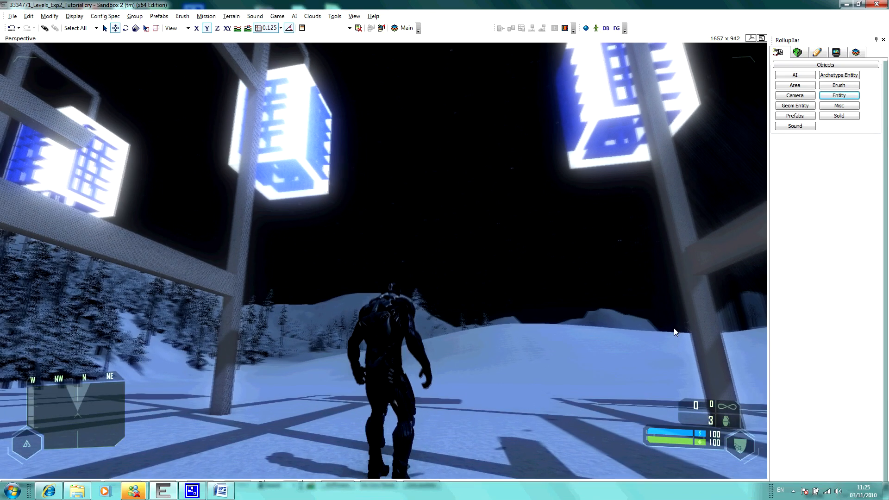
pyautogui.press('w')
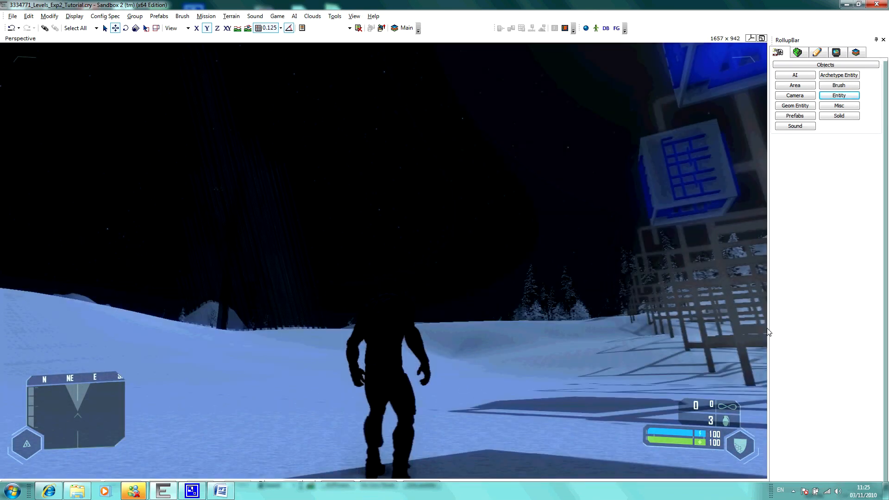
pyautogui.press('w')
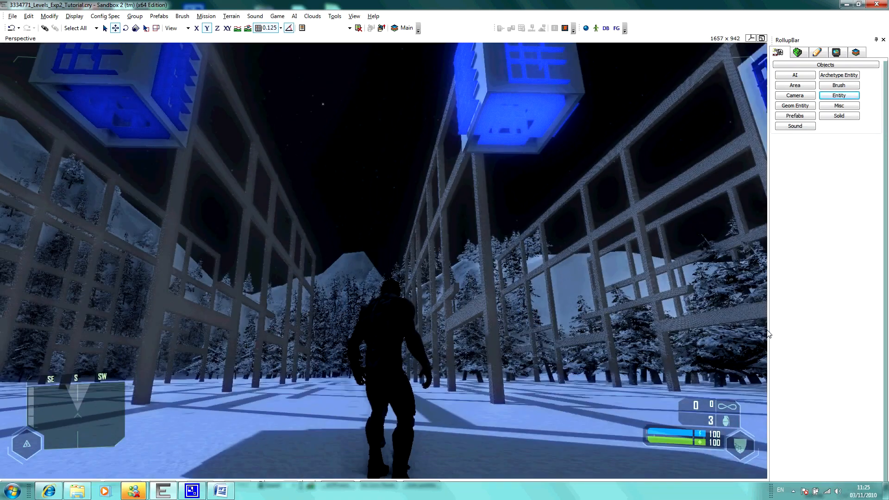
pyautogui.press('s')
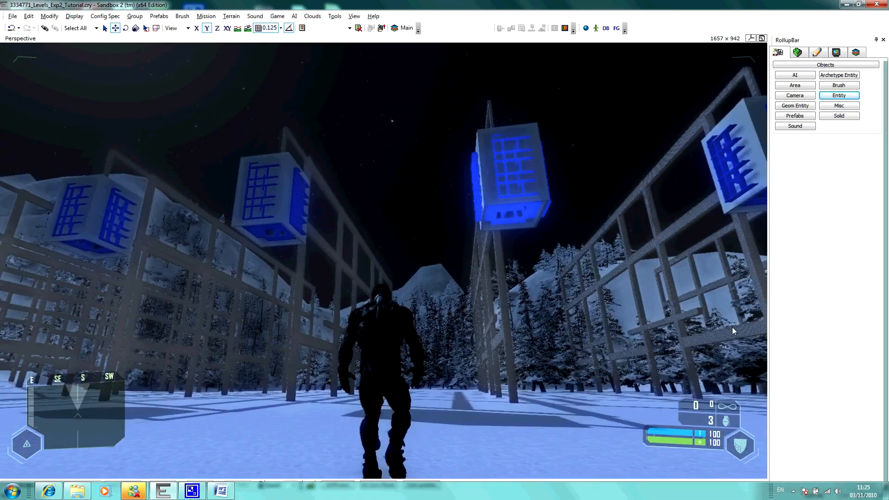
pyautogui.press('s')
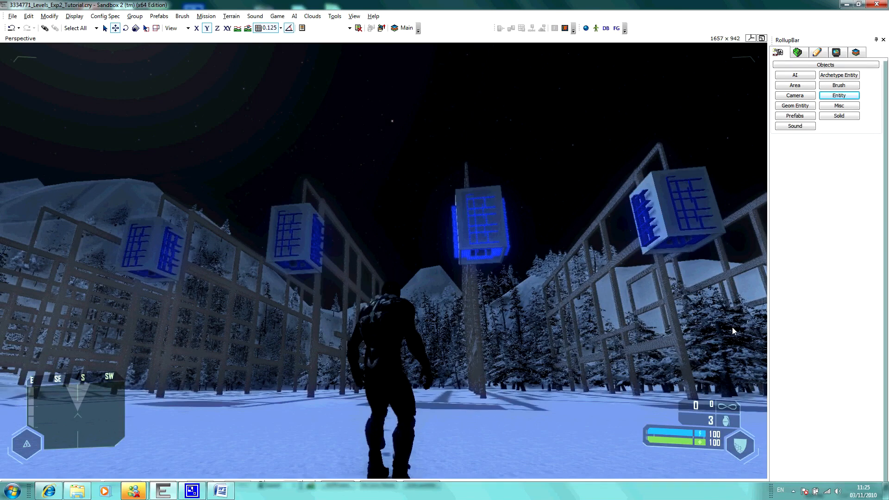